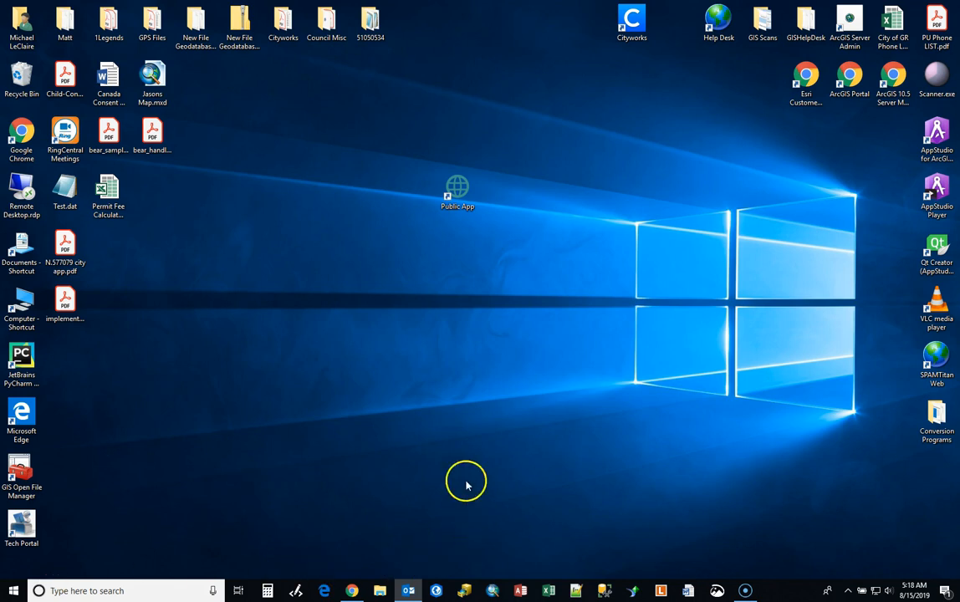
Open the Public App permit portal in Chrome and log in with the saved account credentials
click(457, 186)
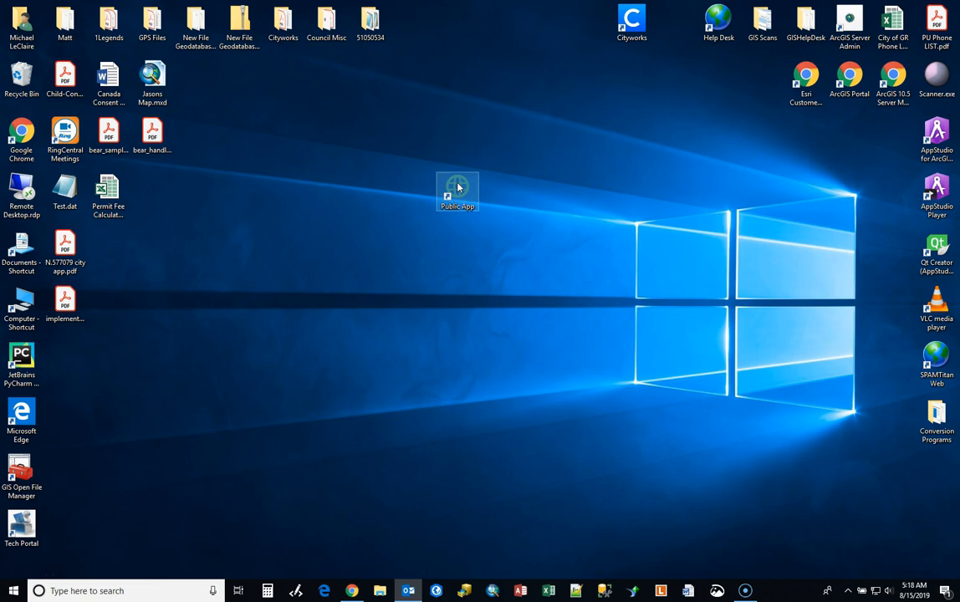
click(352, 585)
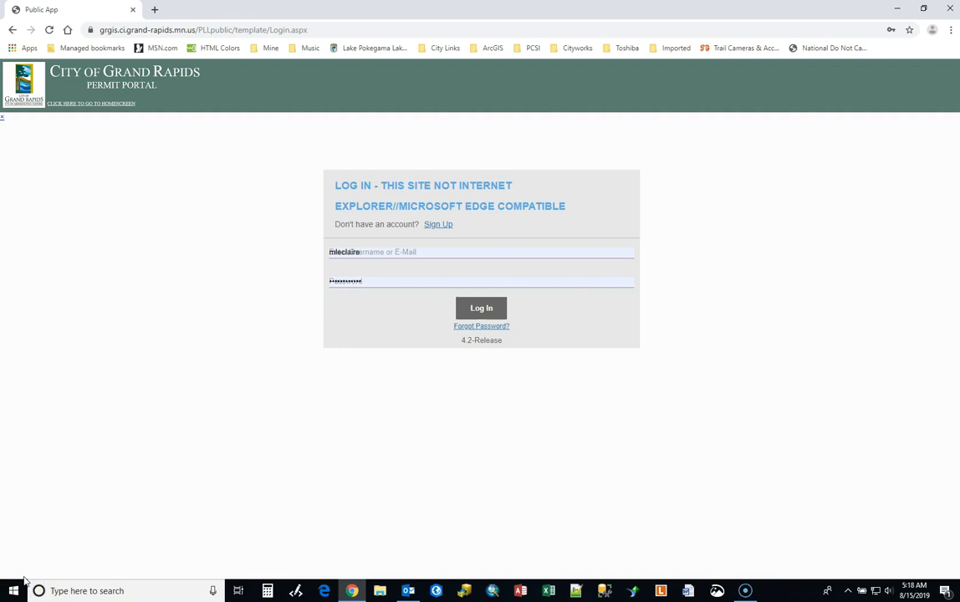
click(480, 310)
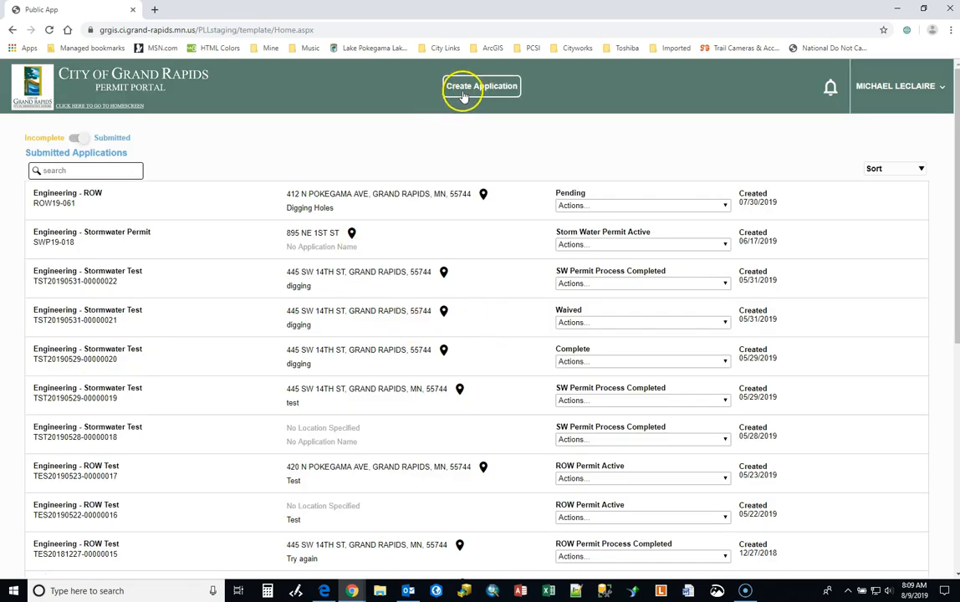
Create a new Storm Water Permit application, dismiss its help notice and begin filling it in
click(466, 92)
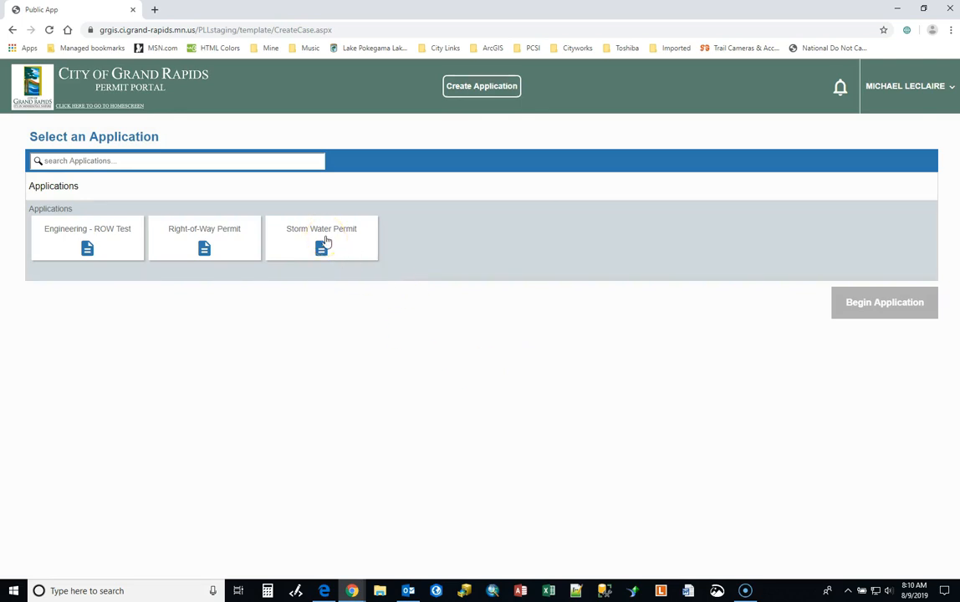
click(326, 242)
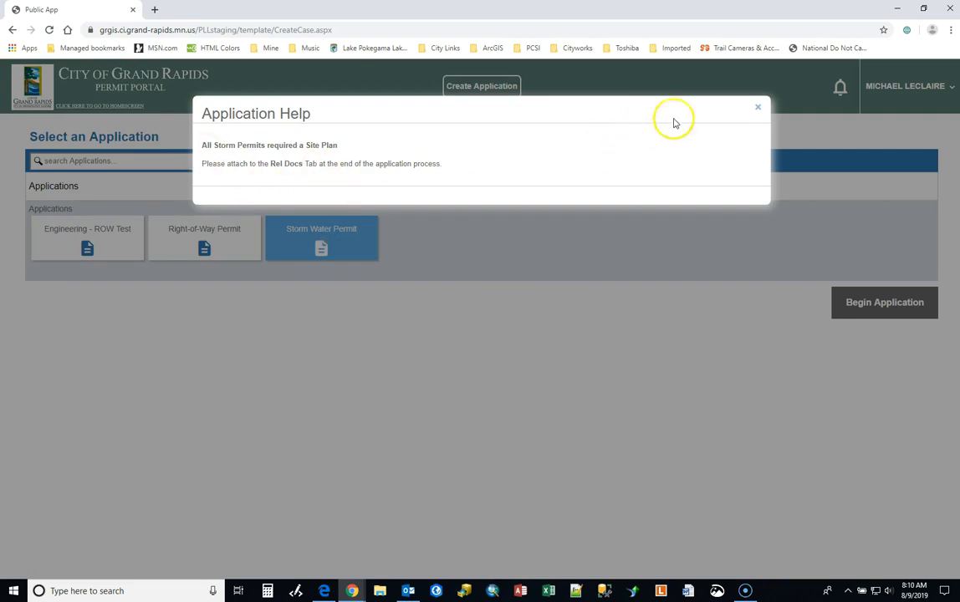
click(756, 112)
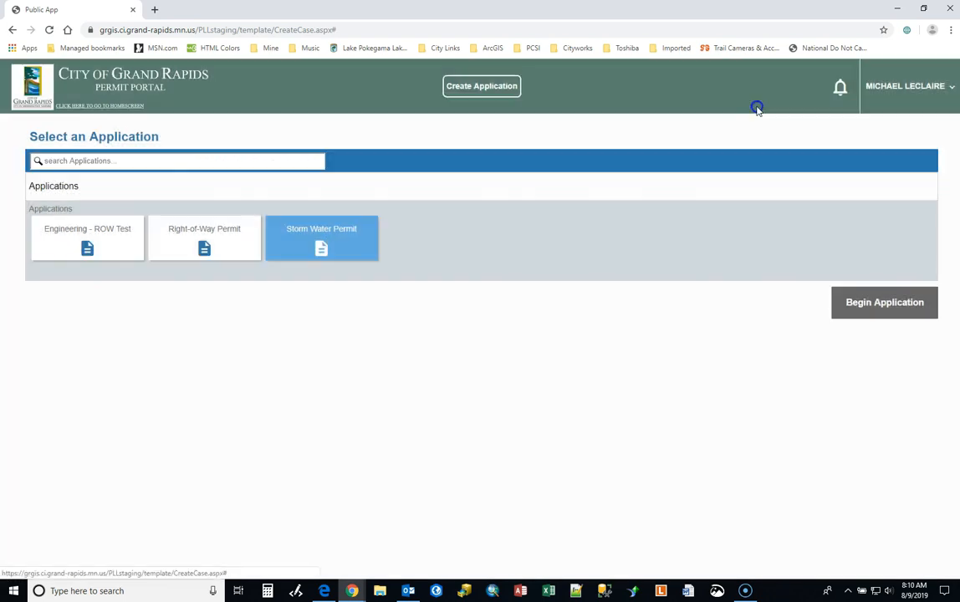
click(885, 308)
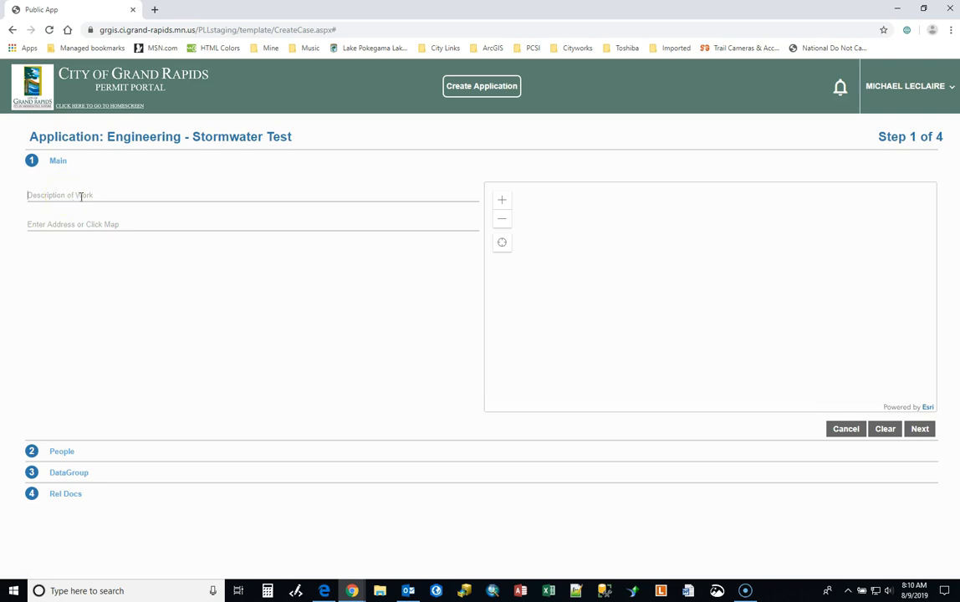
Enter Grading Site as the description of work
text(C)
text(rading Site)
Pick the building parcel southeast of the Pokegama Ave N and 5th St intersection on the map as the work location
click(499, 203)
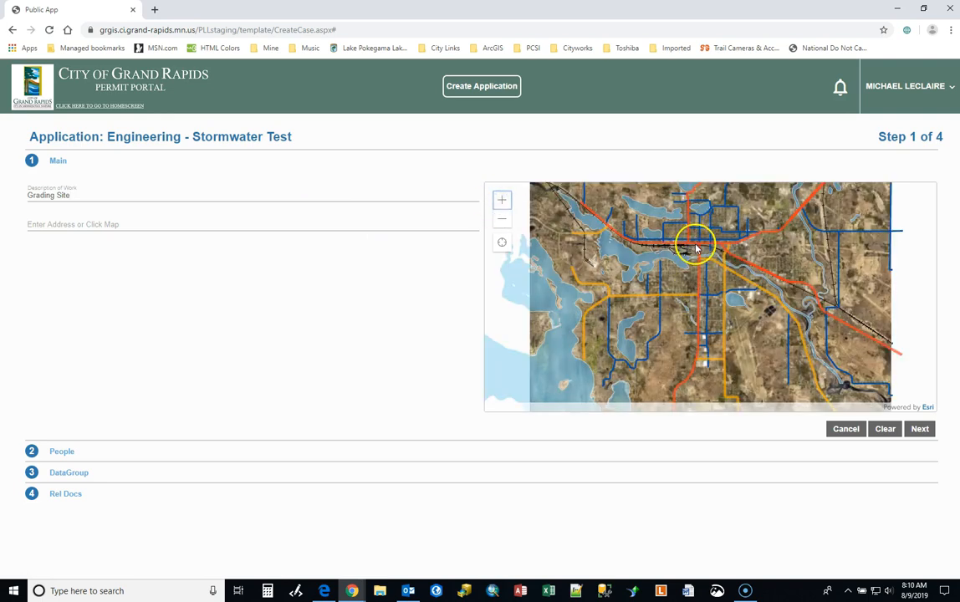
scroll(717, 251, up, 5)
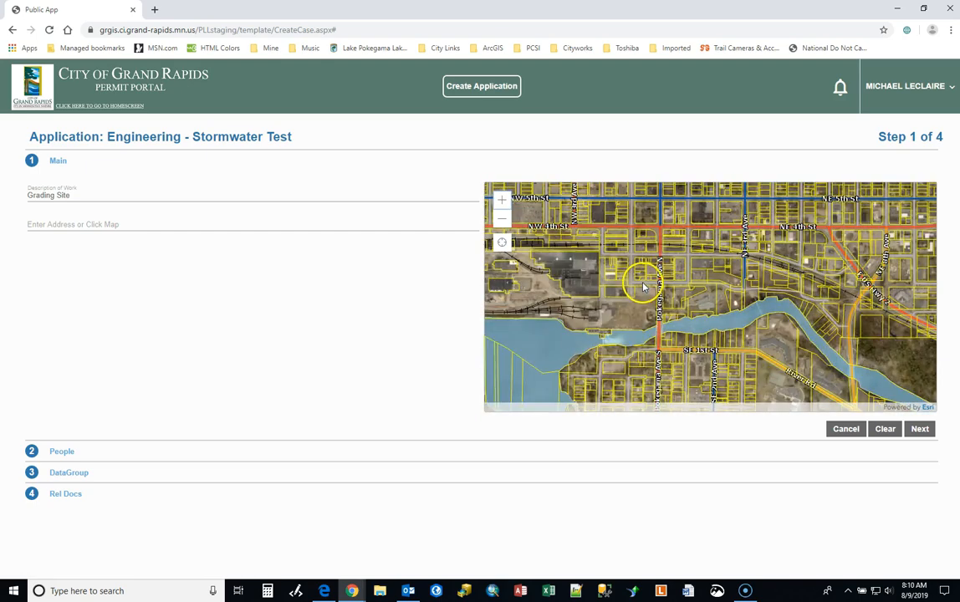
scroll(643, 283, up, 3)
scroll(669, 318, up, 1)
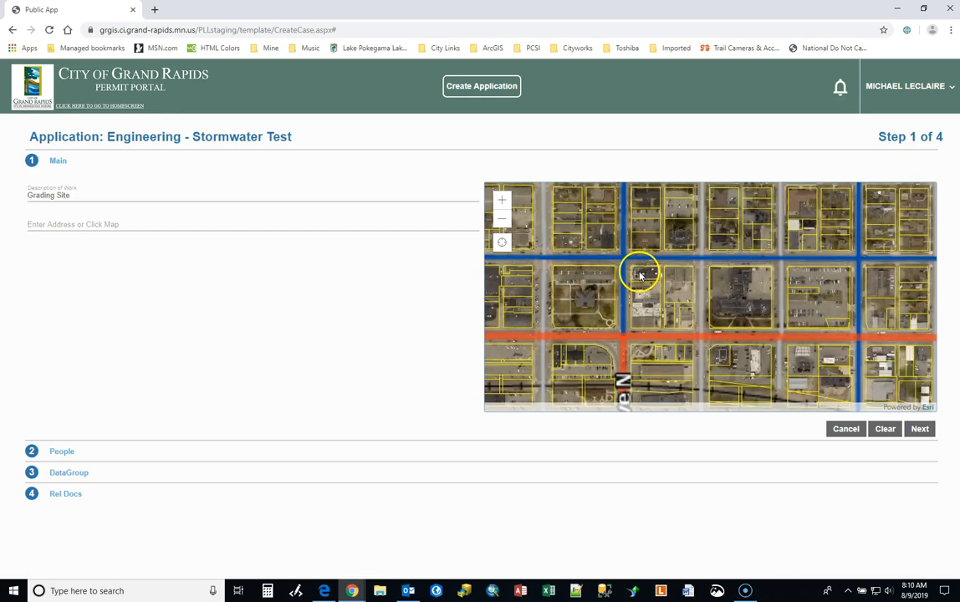
scroll(637, 276, up, 1)
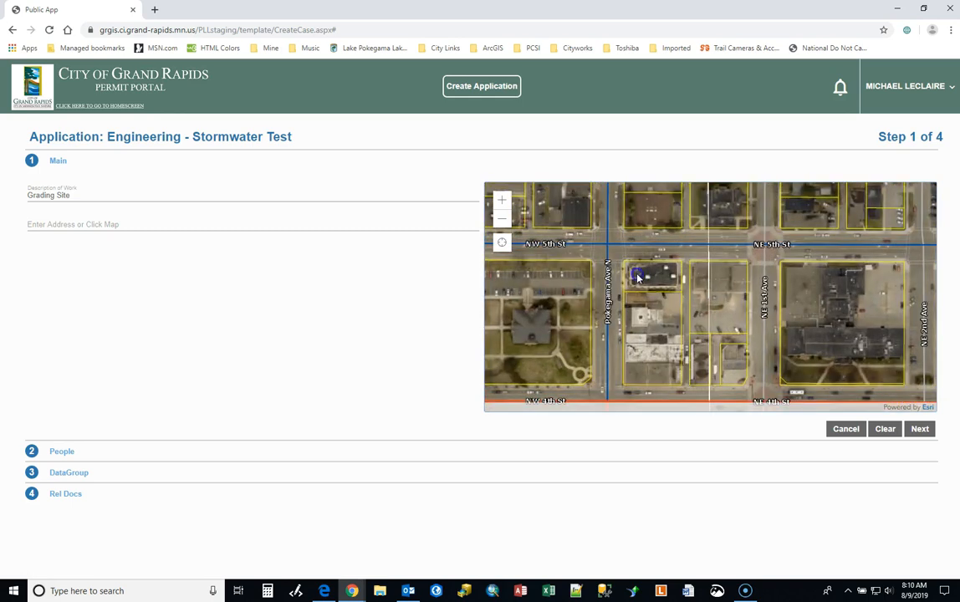
scroll(637, 278, up, 1)
click(632, 275)
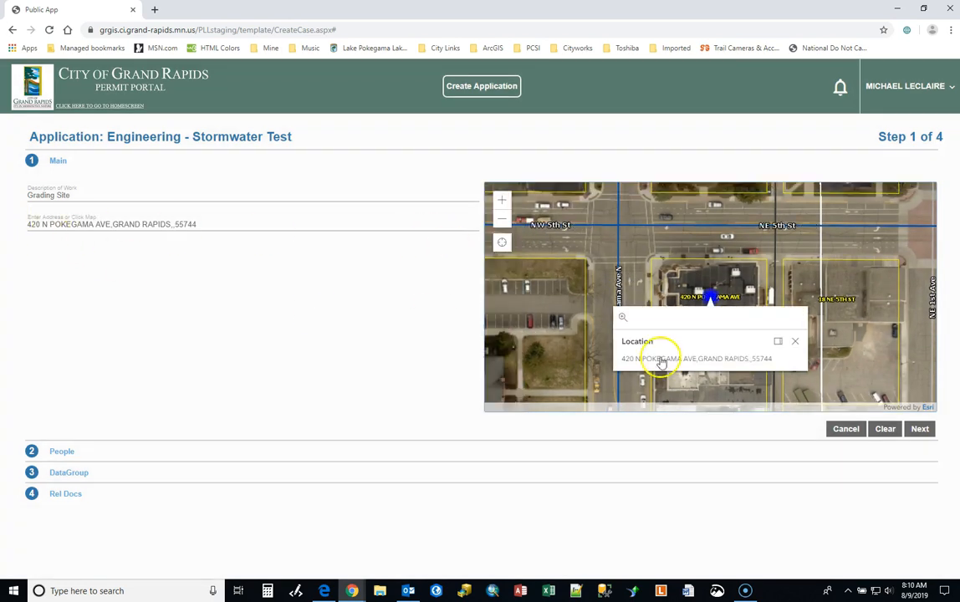
Edit the map-filled address and choose the first matching suggestion for the same parcel
click(171, 225)
key(BackSpace)
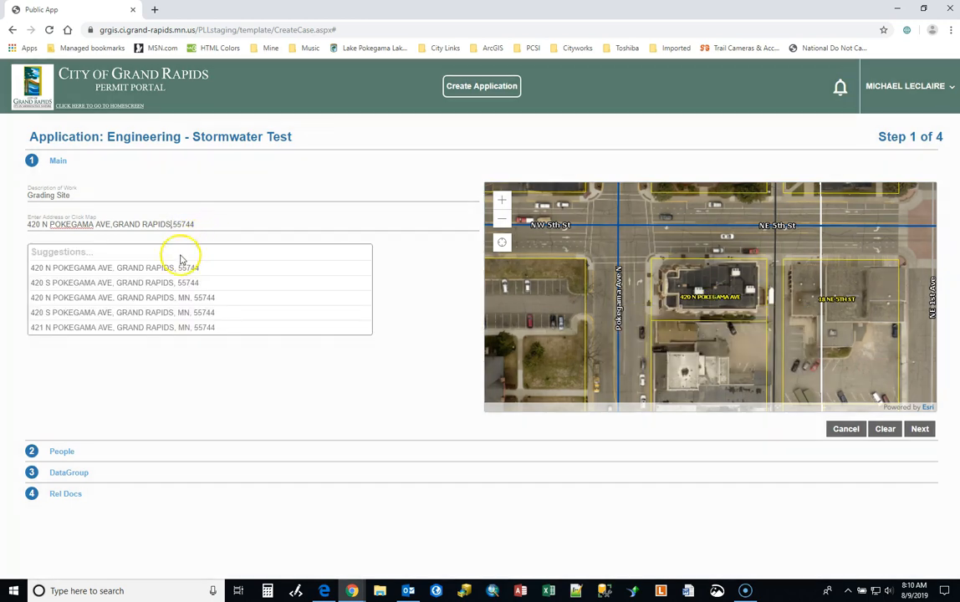
click(69, 268)
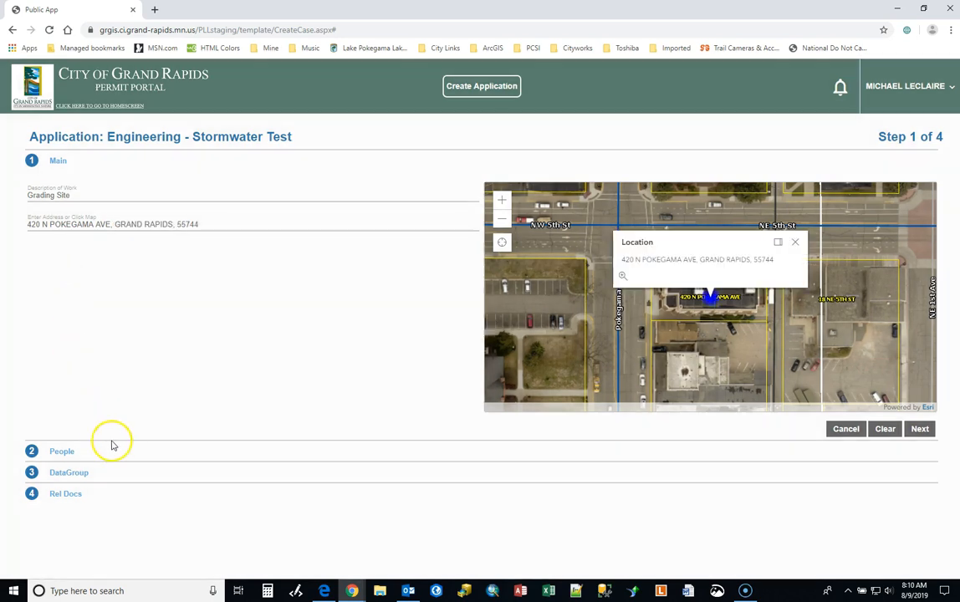
Replace the location with another North Pokegama Avenue street address, choose its full-address suggestion and continue to the People section
click(200, 223)
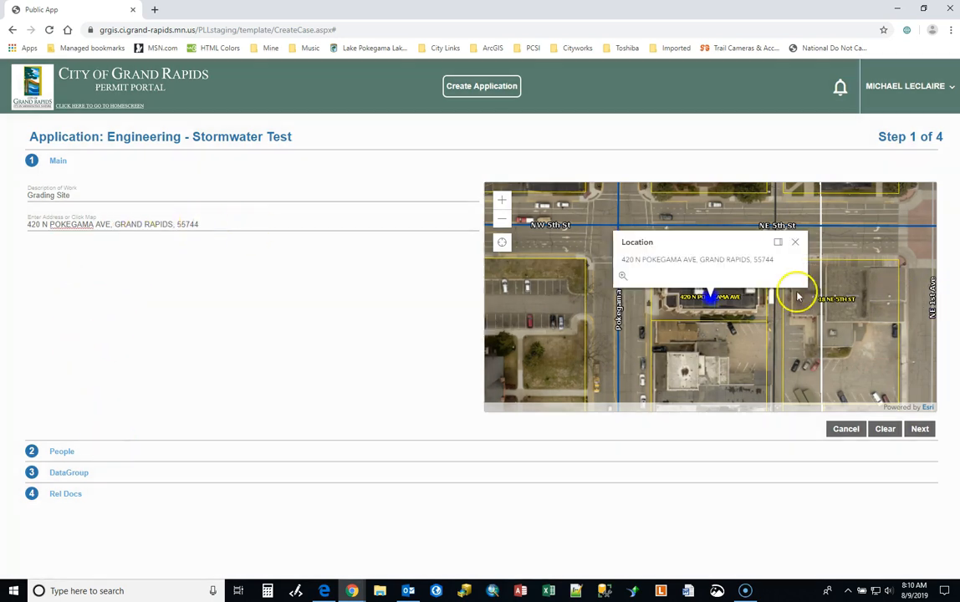
drag(202, 222, 15, 223)
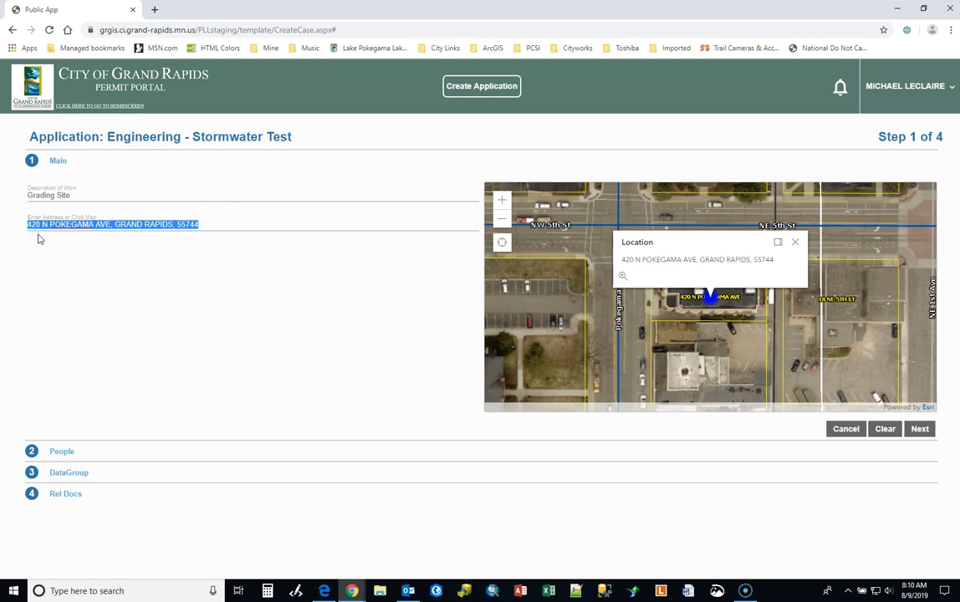
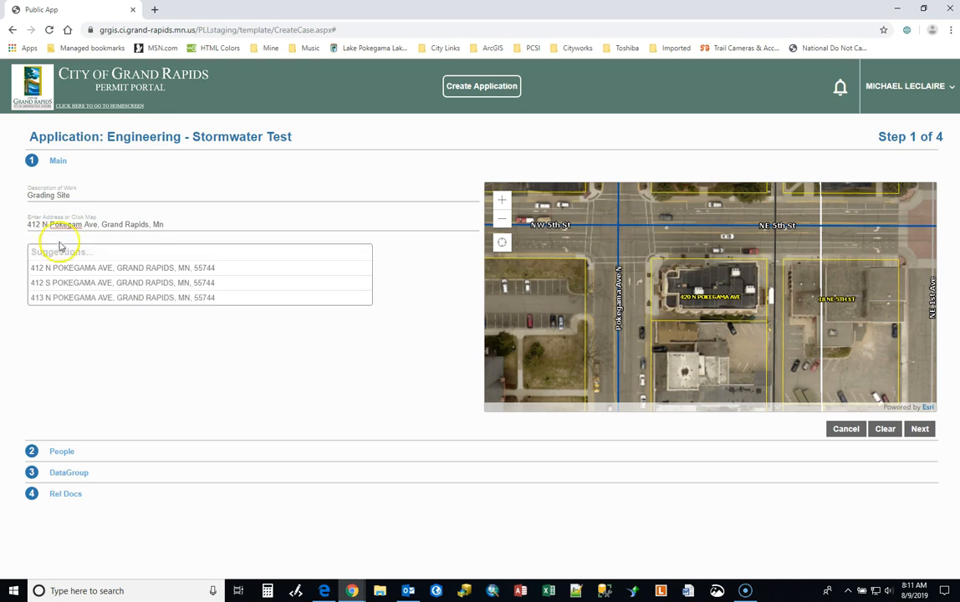
click(155, 268)
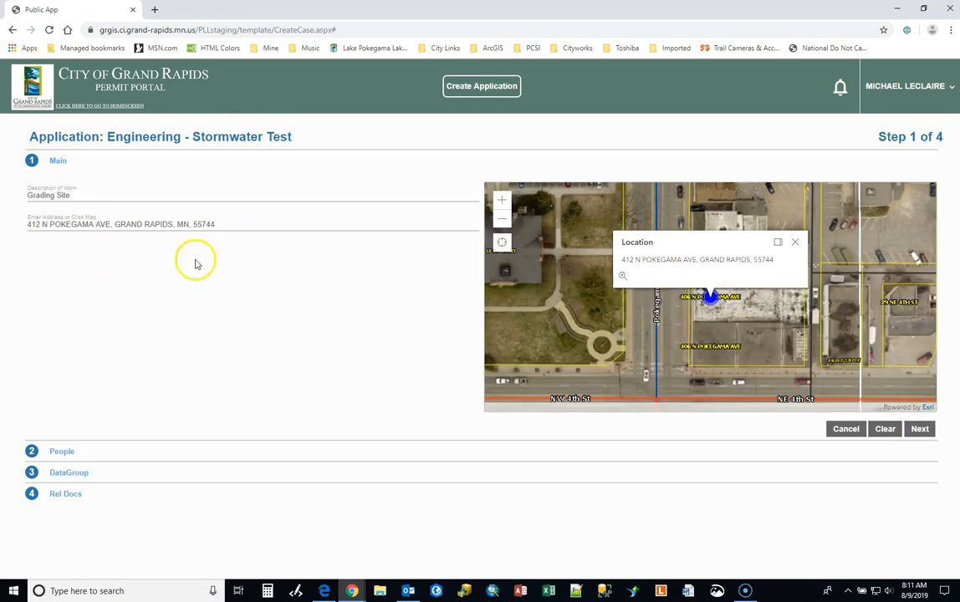
click(919, 429)
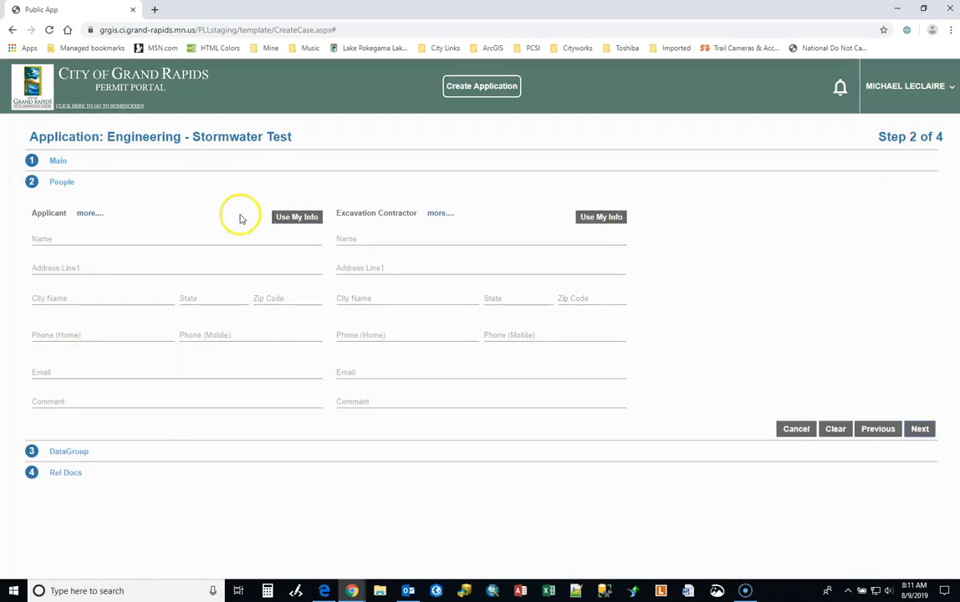
Fill in both the Applicant and the Excavation Contractor with the account holder's own information
click(295, 217)
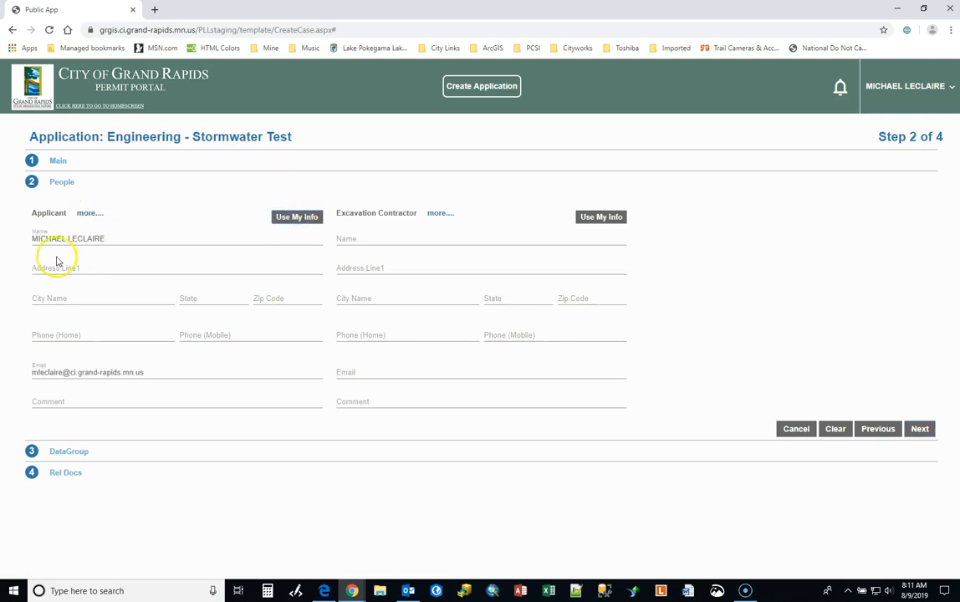
click(613, 218)
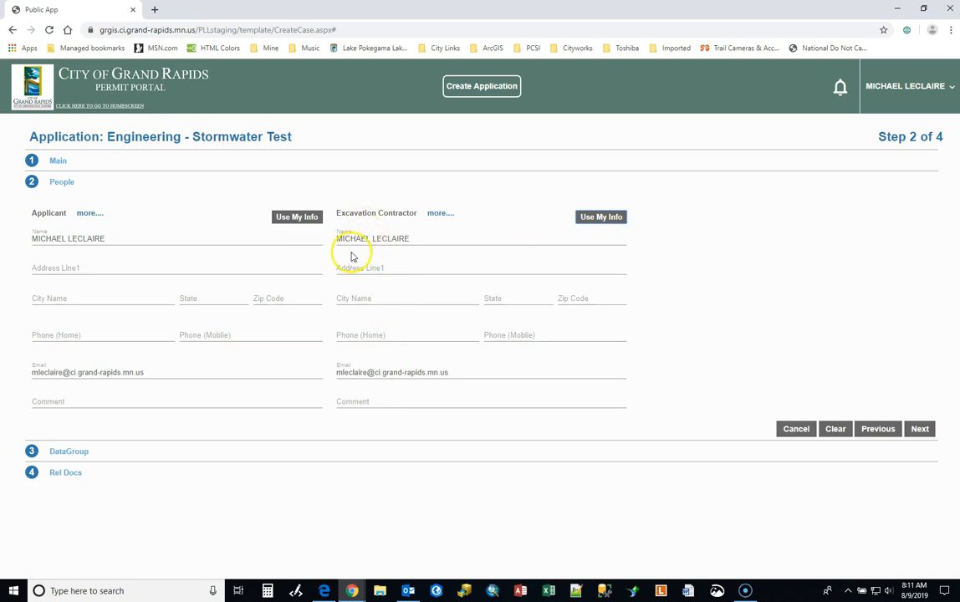
Change the excavation contractor's name to Big Digger LLC, clear the contractor's email and continue to the DataGroup section
drag(411, 238, 225, 221)
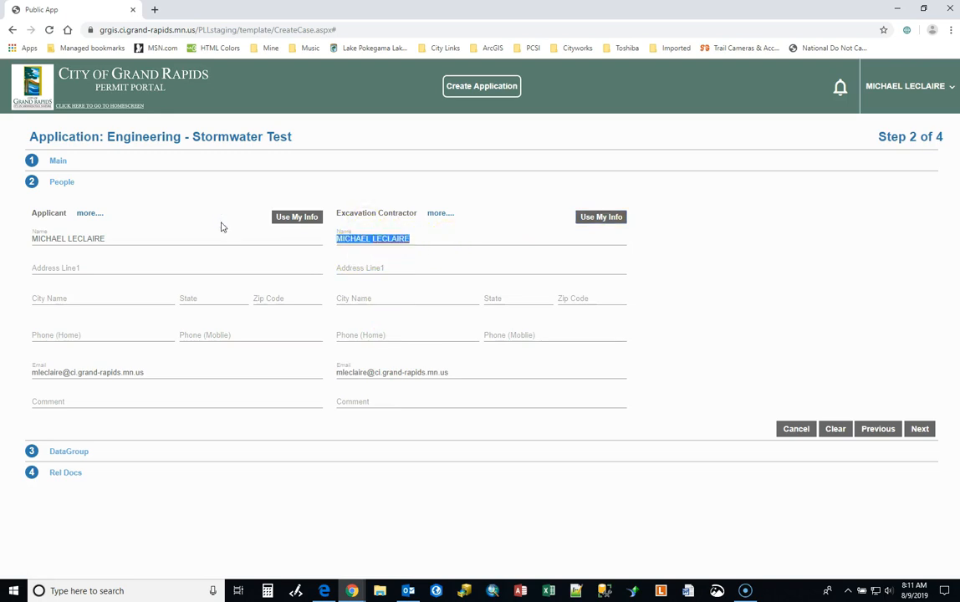
text(Big)
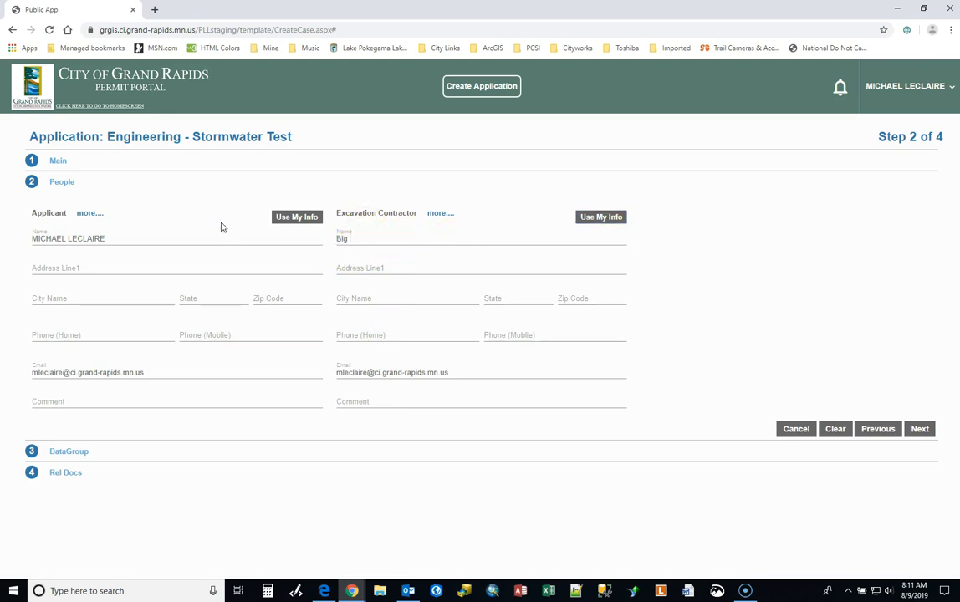
key(BackSpace)
text(Big Digger LLC)
drag(335, 373, 450, 372)
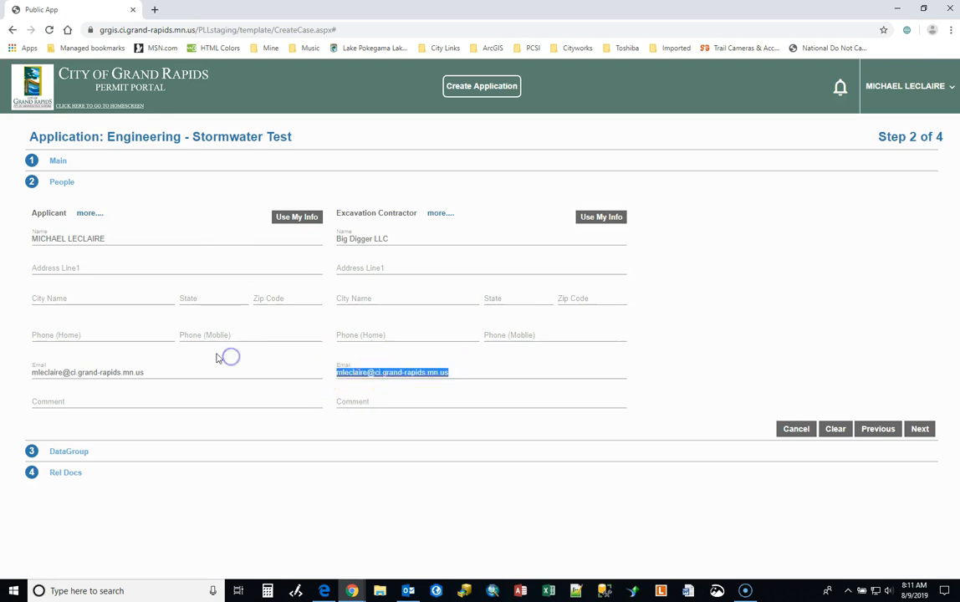
key(Delete)
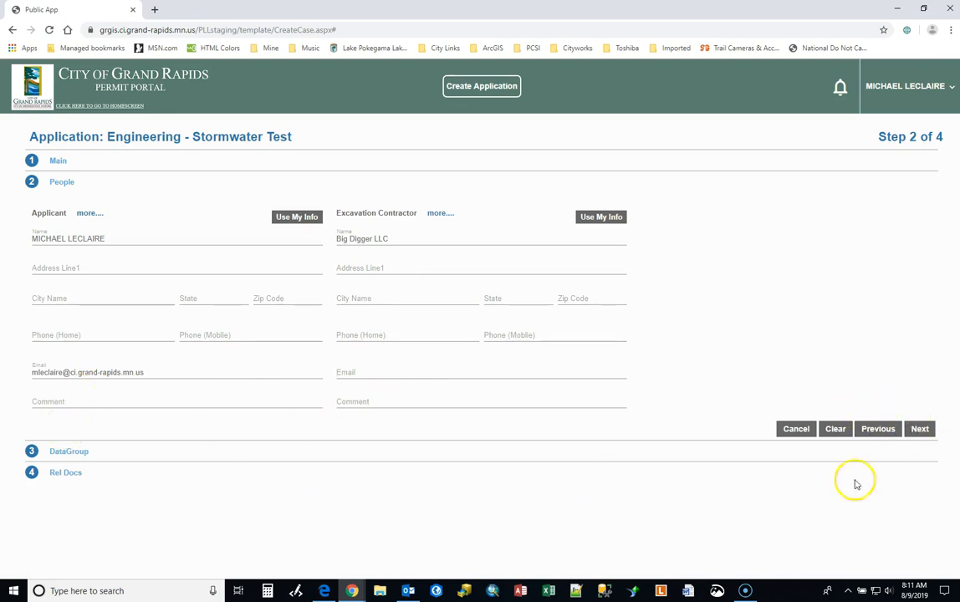
click(918, 430)
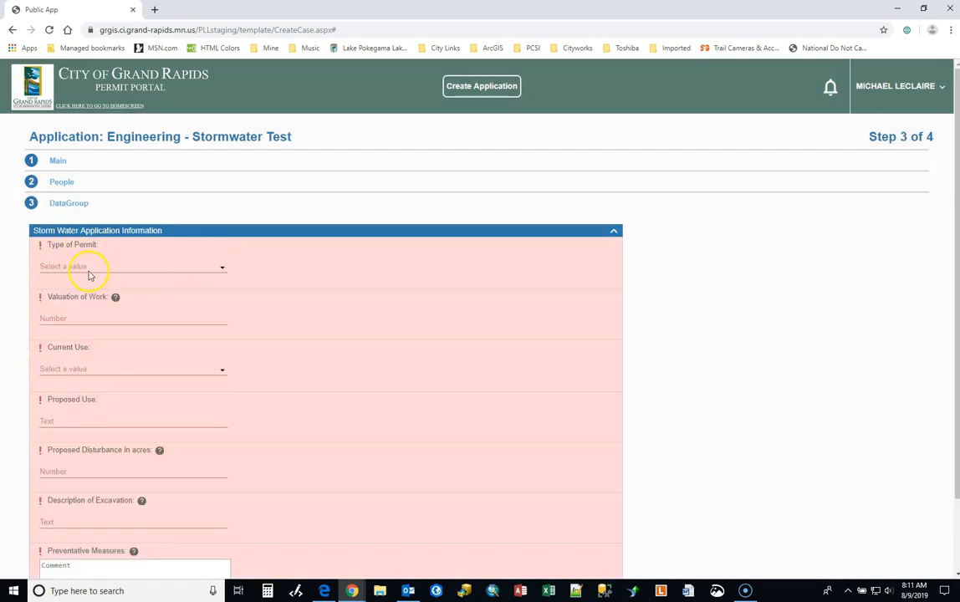
Set the permit type to Residential, the valuation of work to 100000 and the current use to Vacant
scroll(57, 236, down, 2)
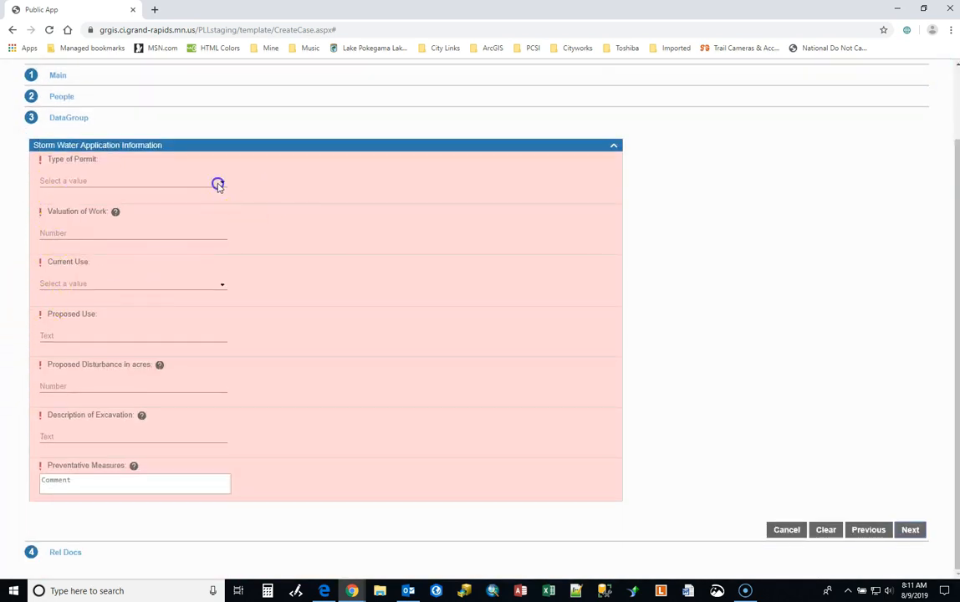
click(220, 186)
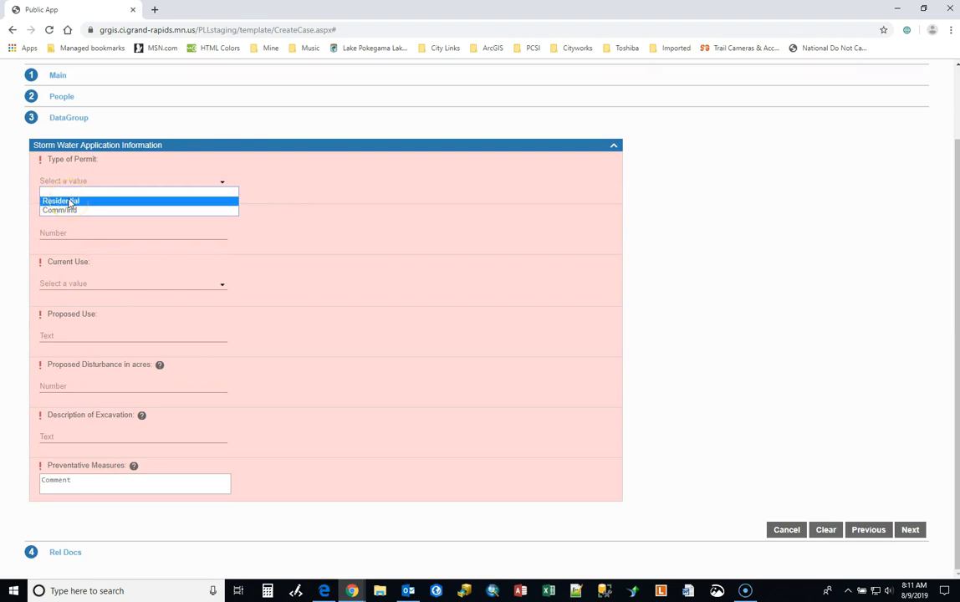
click(69, 202)
click(69, 231)
text(100000)
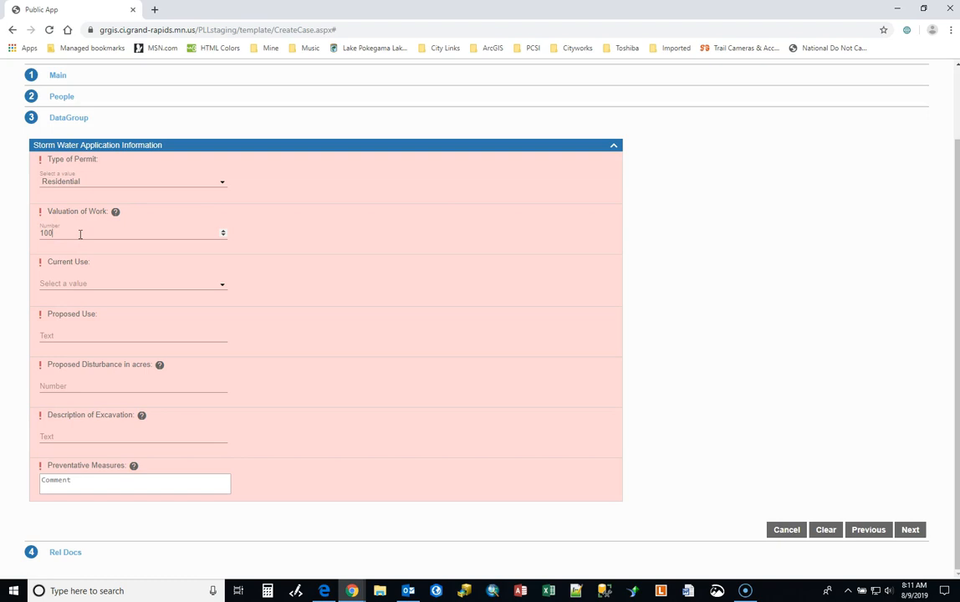
click(69, 284)
click(66, 304)
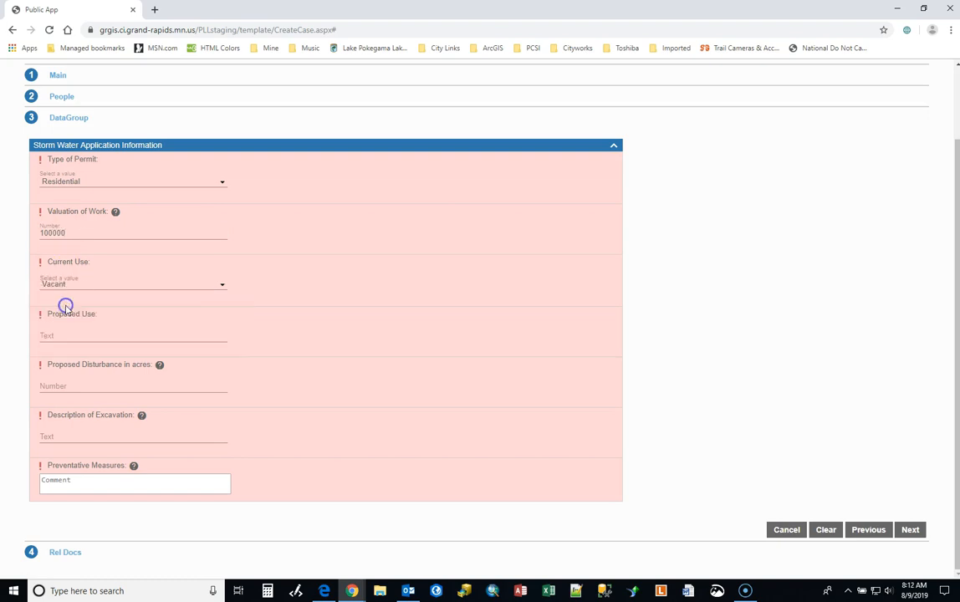
Enter New Residential Home as the proposed use and 0.25 acres as the proposed disturbance, consulting the field help
click(76, 333)
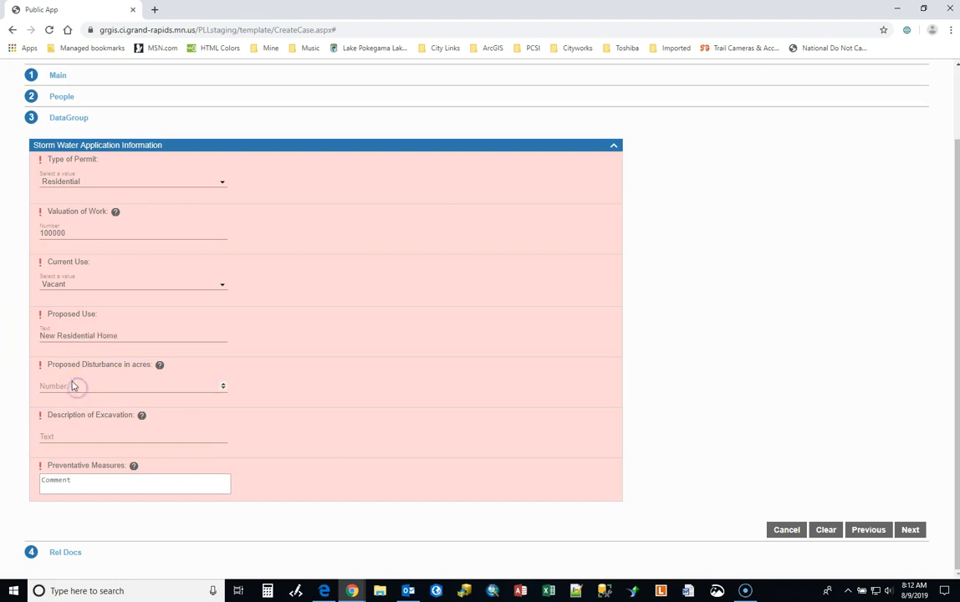
text(1)
click(159, 366)
click(143, 419)
mouse_move(161, 369)
mouse_move(143, 418)
drag(55, 385, 17, 386)
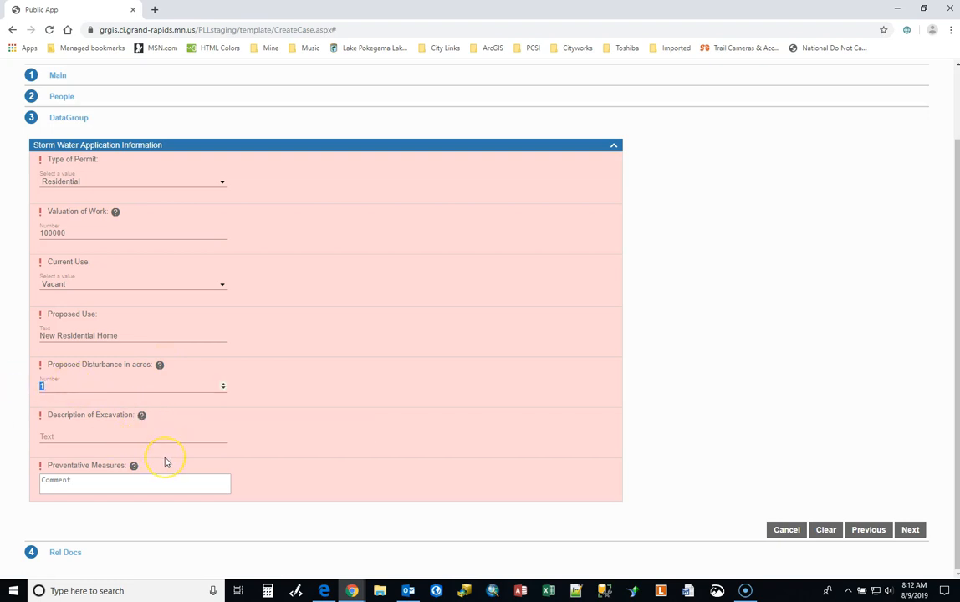
Describe the excavation as New Single Family, enter Bail Checks, Silt Fence as preventative measures, and continue to the related documents section
click(68, 435)
mouse_move(144, 418)
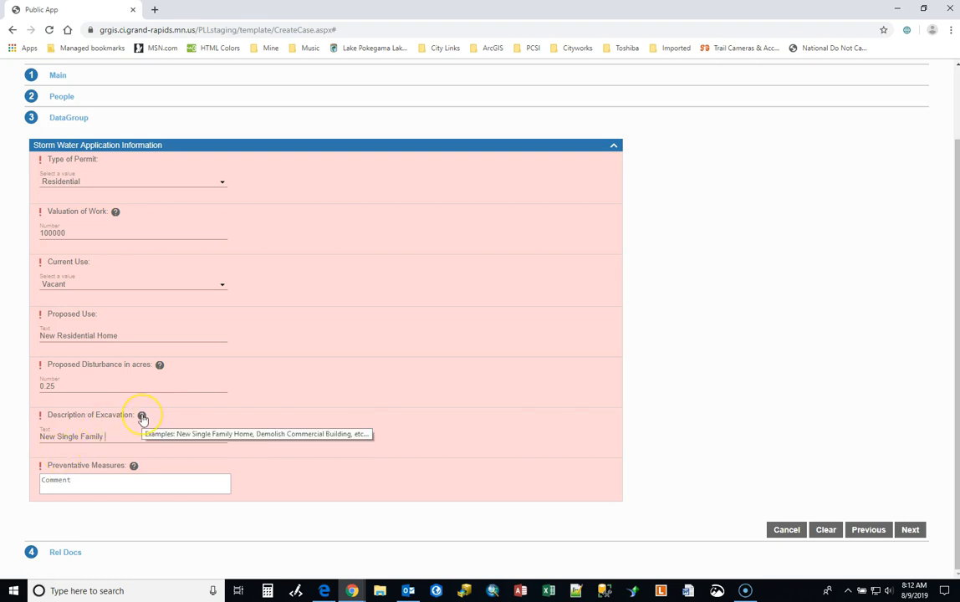
click(74, 484)
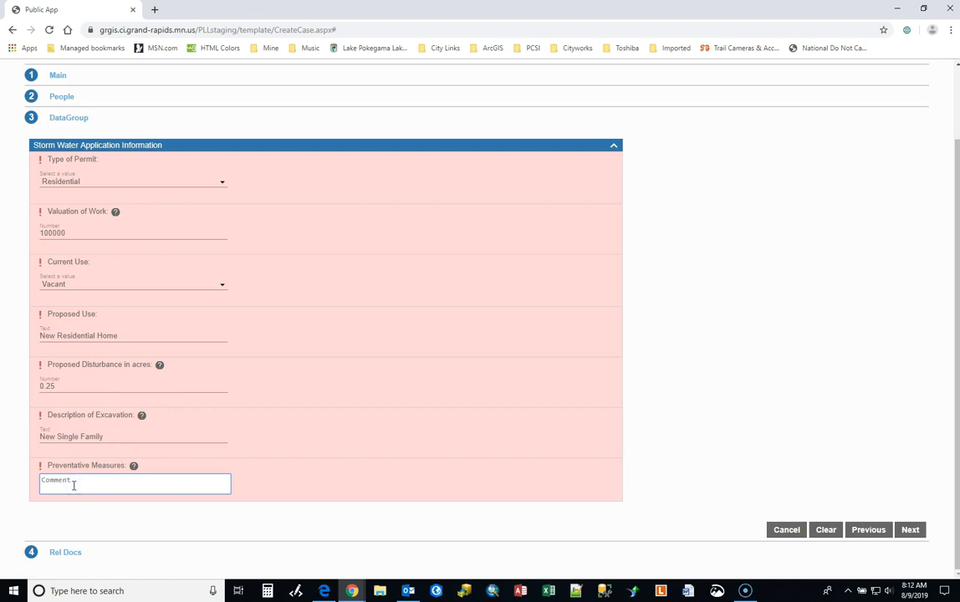
mouse_move(134, 467)
click(118, 484)
text(Ba)
click(910, 530)
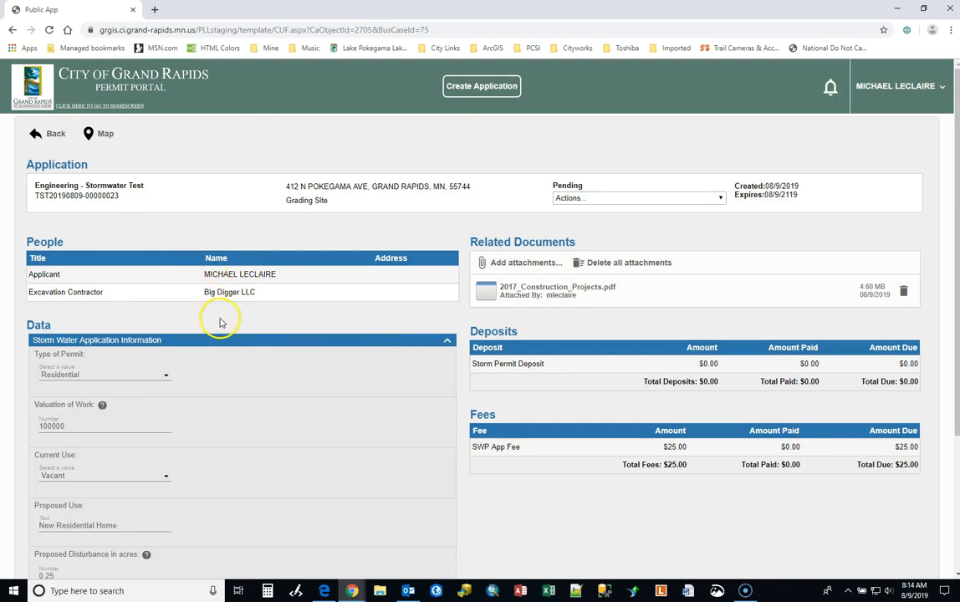
Review the submitted stormwater application's people, permit data, attached document, fees and workflow
scroll(220, 323, down, 2)
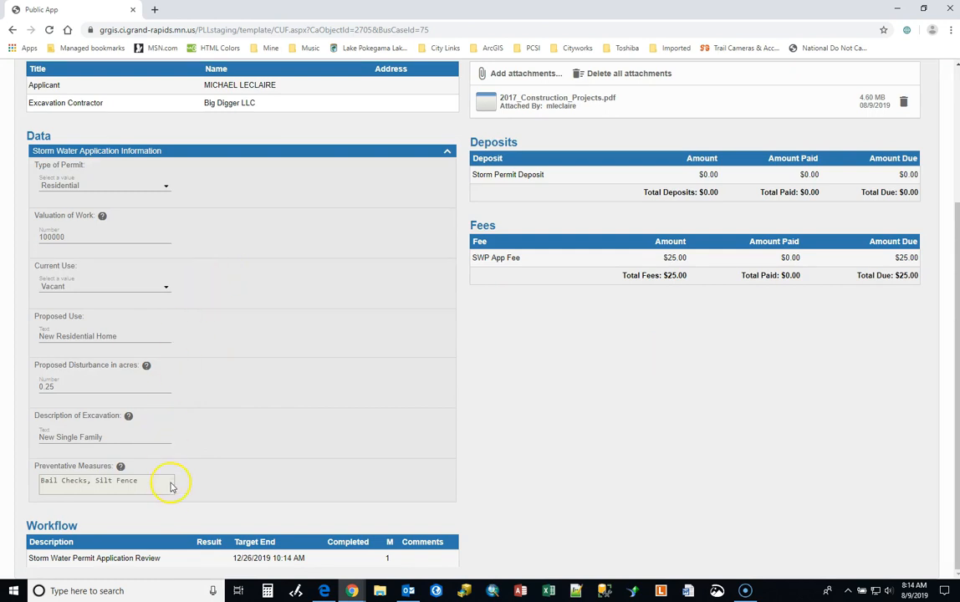
scroll(471, 228, up, 2)
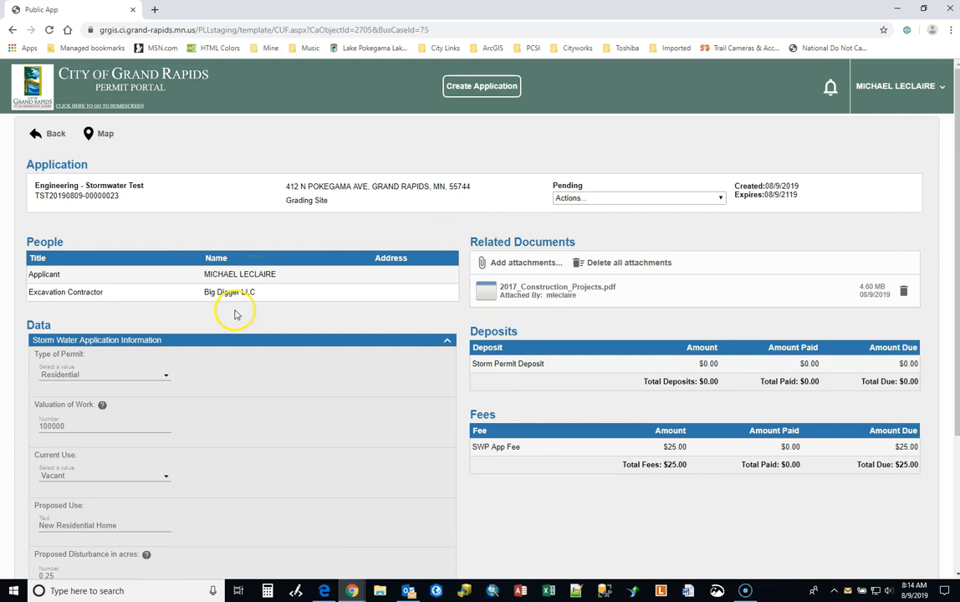
scroll(236, 311, down, 1)
Show the application's site on the map, enlarge the surrounding area and dismiss the application information
click(99, 120)
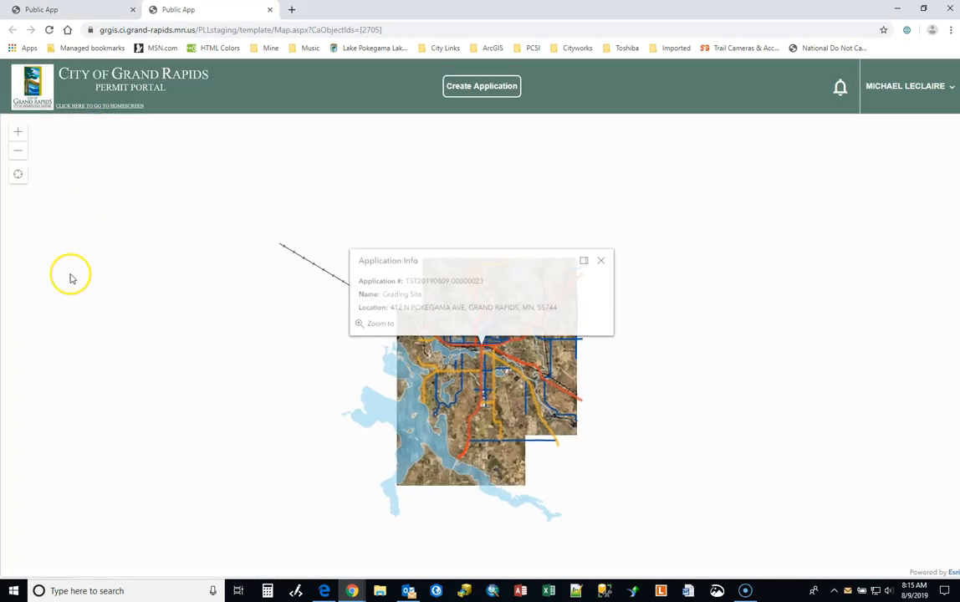
scroll(482, 349, up, 2)
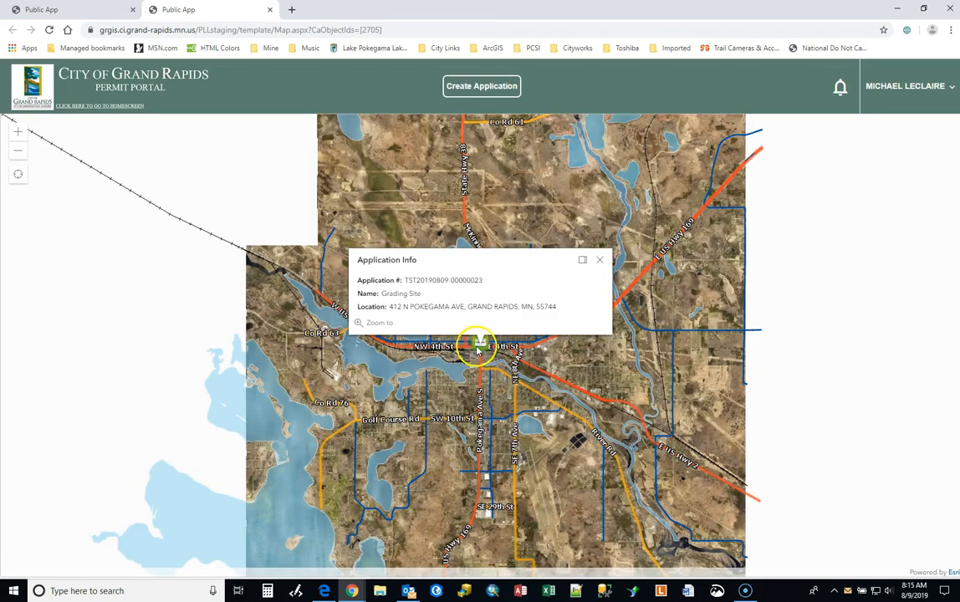
click(600, 261)
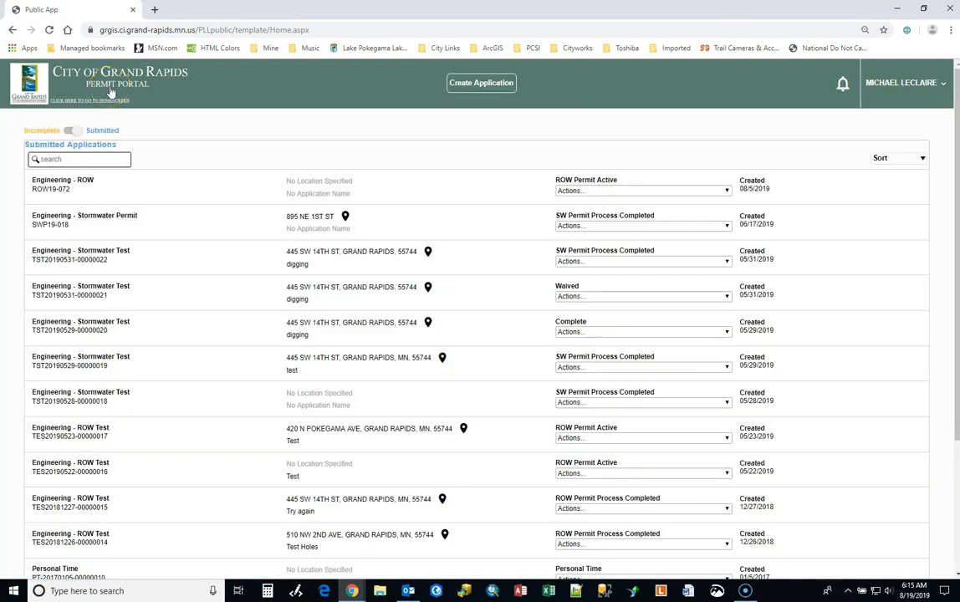
From the home screen, open the Engineering - Stormwater Permit draft among the incomplete applications, and return to the home screen
click(110, 92)
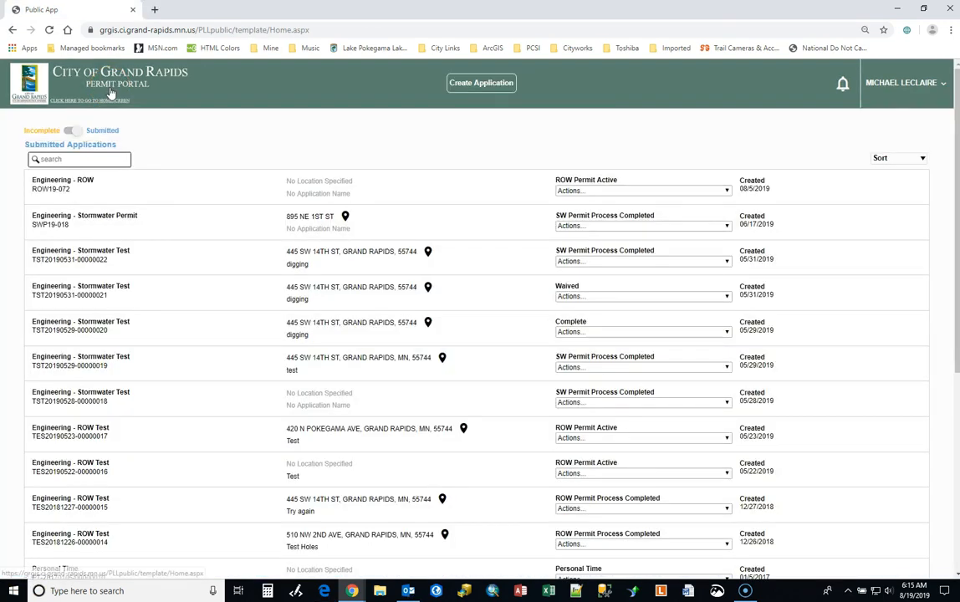
click(73, 132)
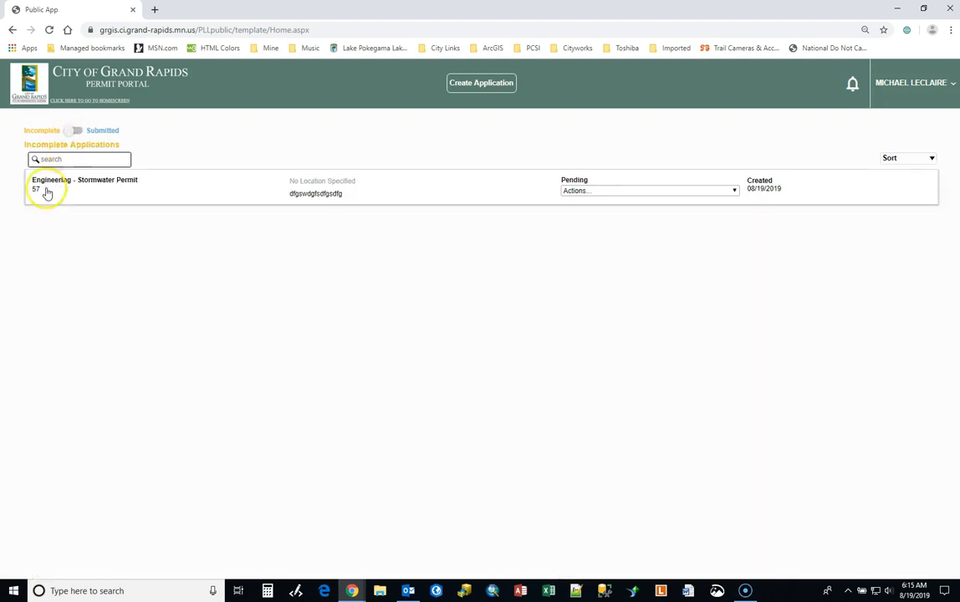
click(177, 195)
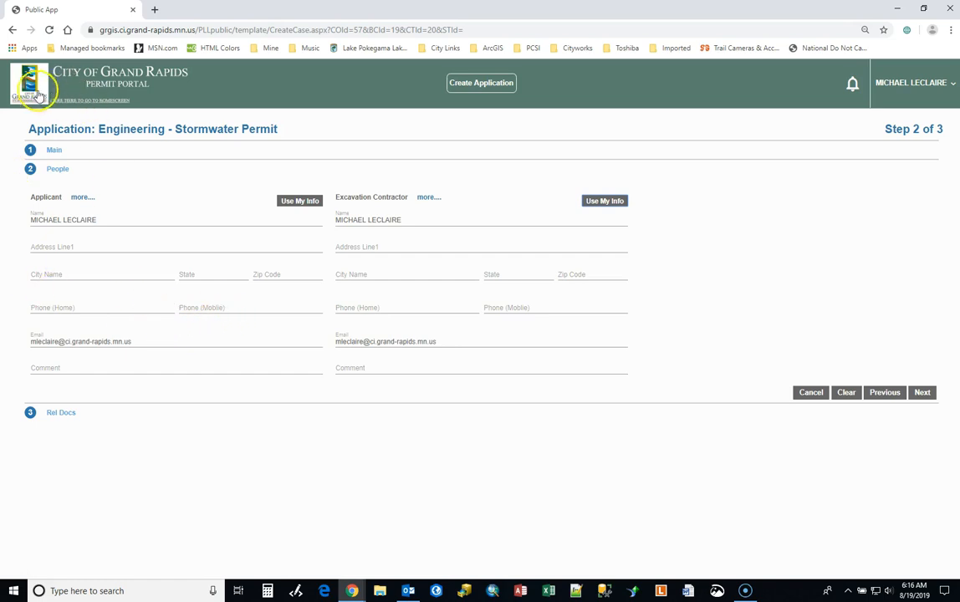
click(112, 77)
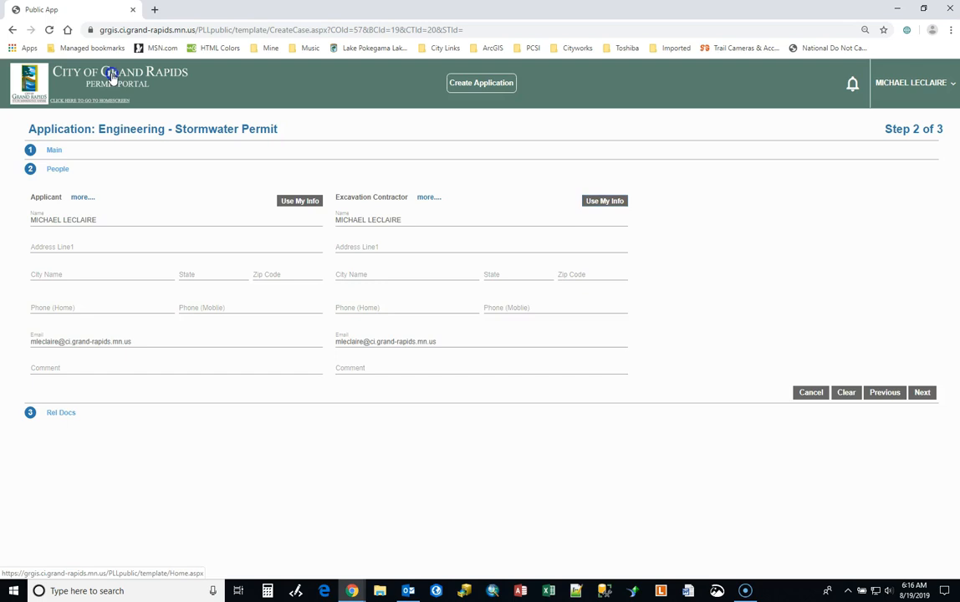